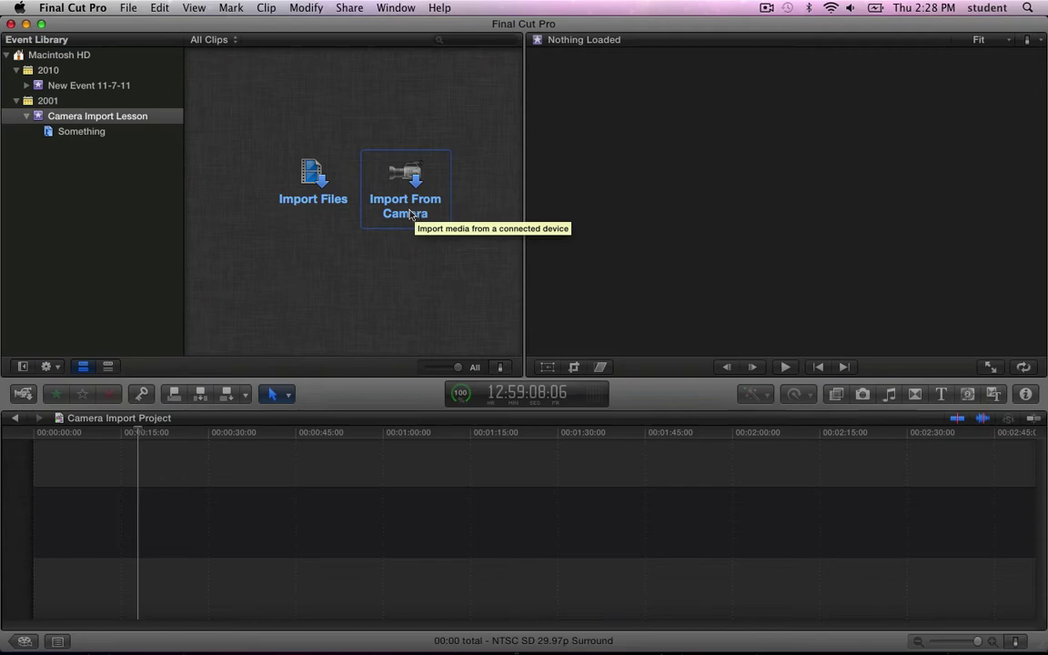
Use File > Import From Camera to list the six P2 Folder clips
left_click(130, 7)
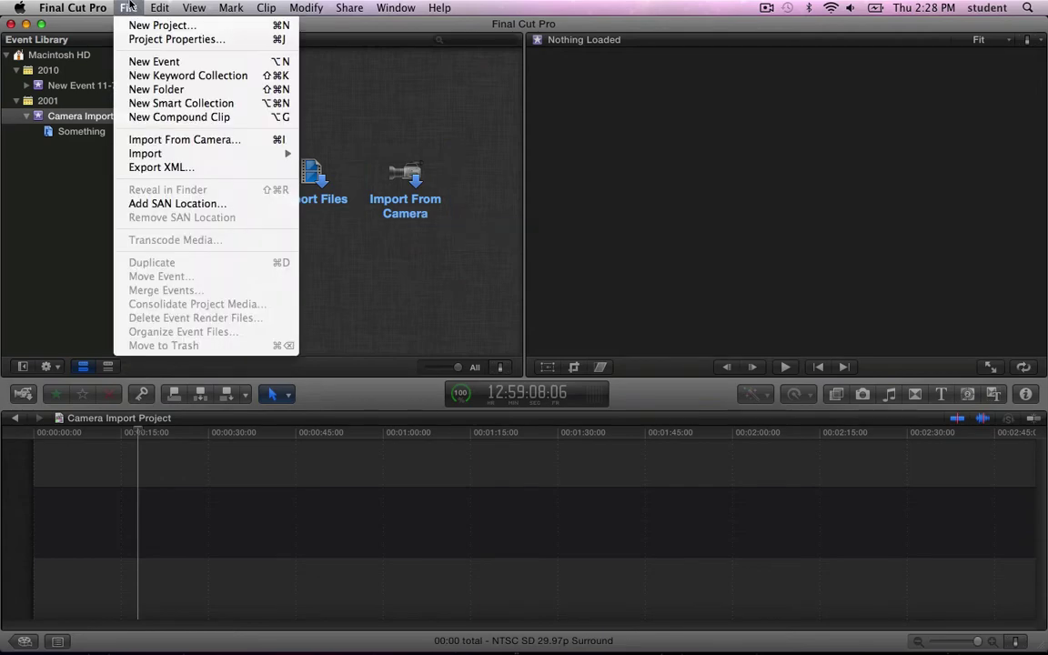
left_click(136, 139)
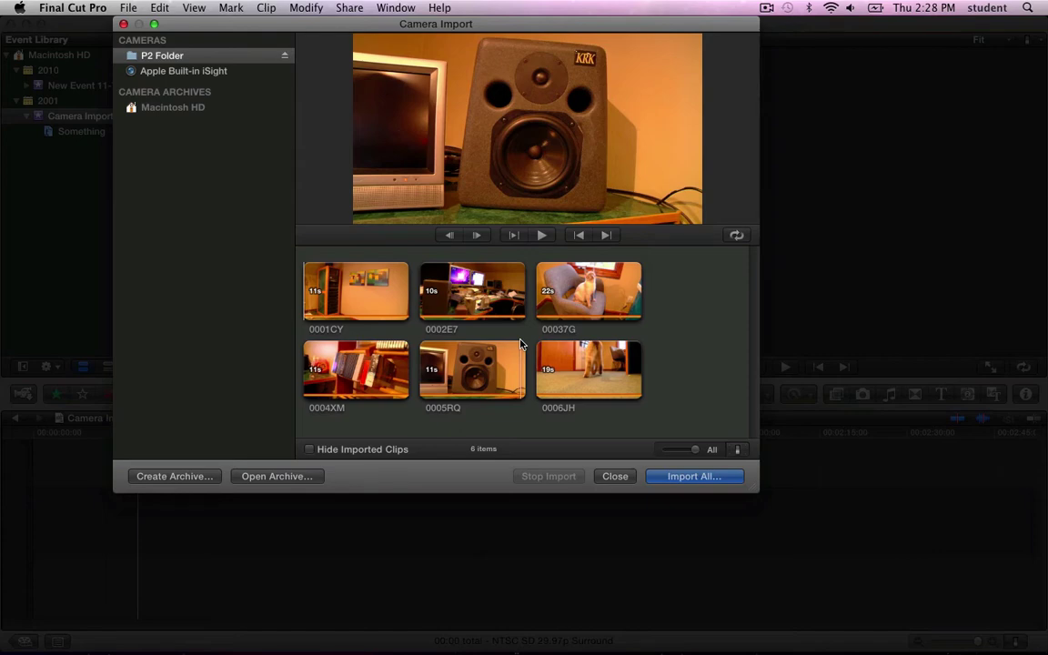
Choose Import All, keep Camera Import Lesson as the existing target event, and confirm the import
left_click(692, 478)
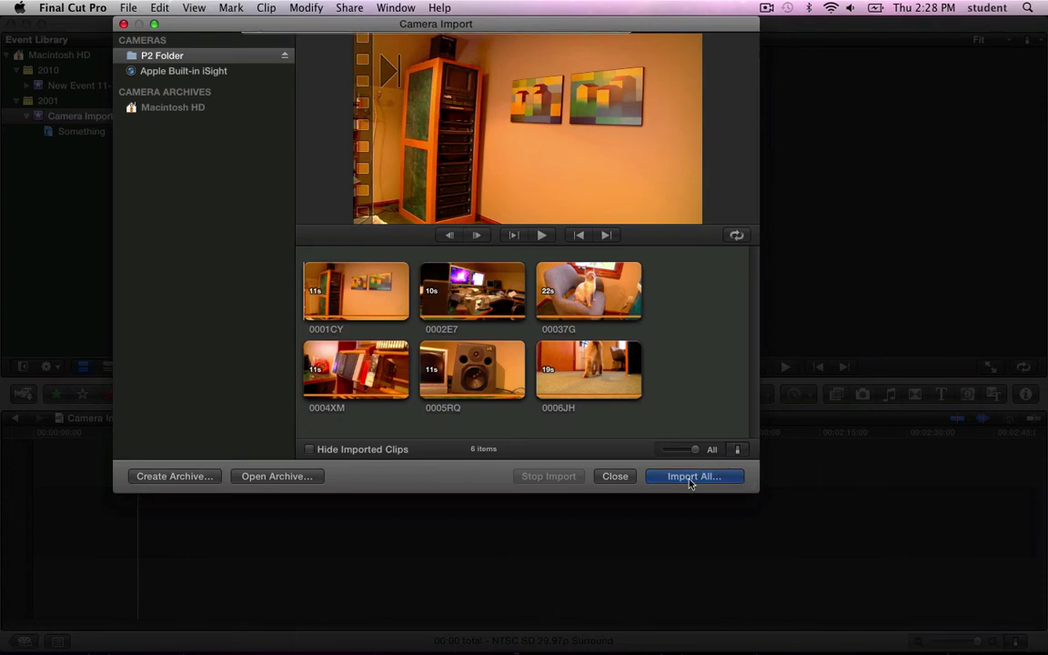
left_click(445, 54)
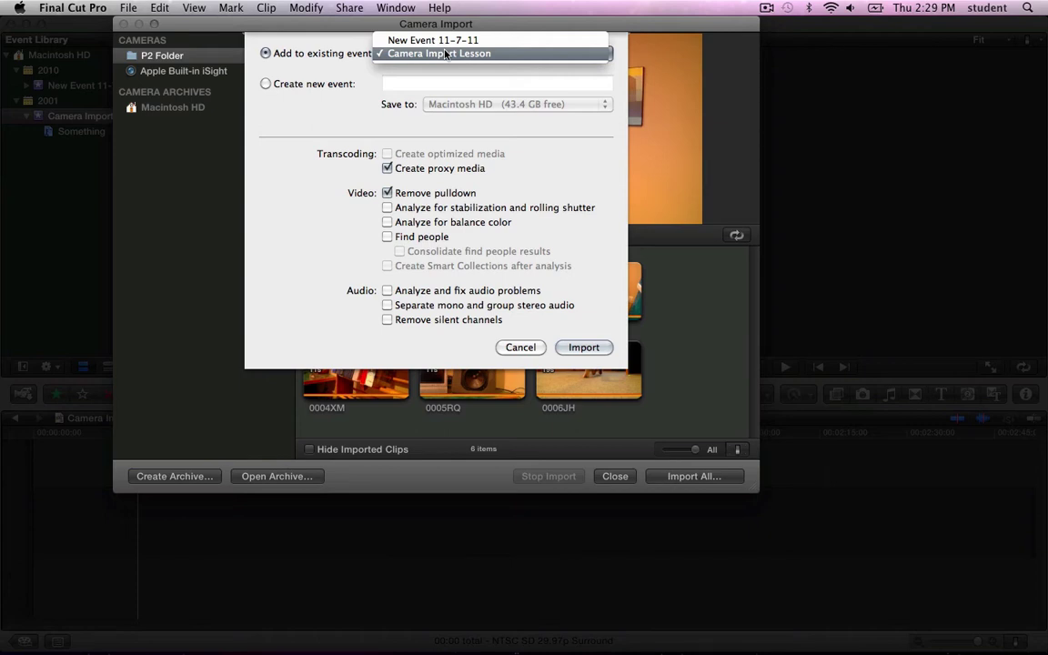
left_click(445, 53)
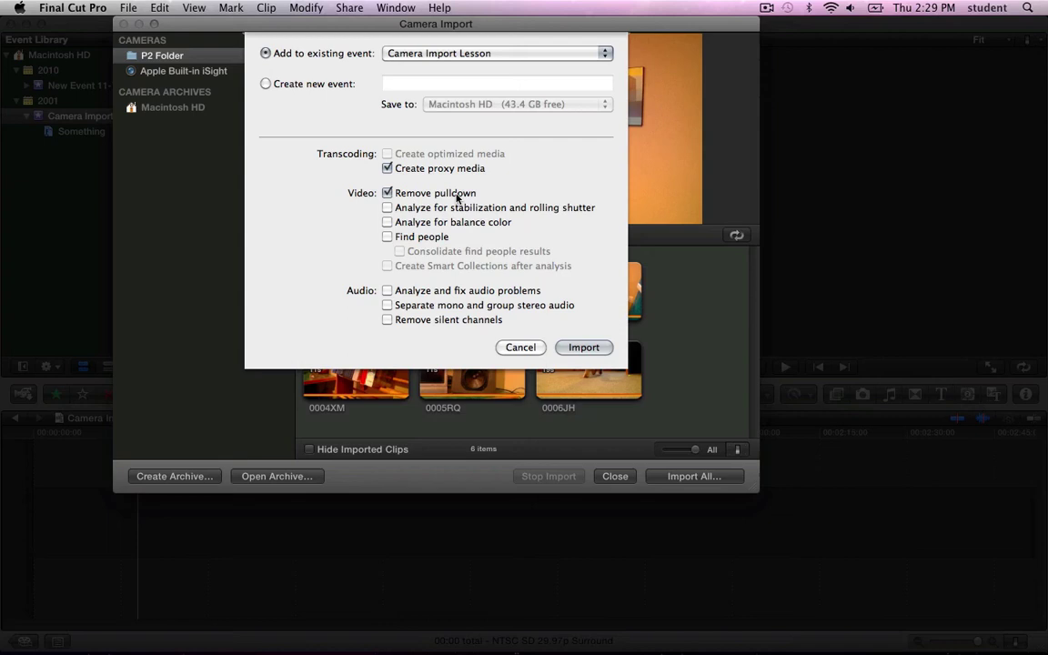
left_click(573, 348)
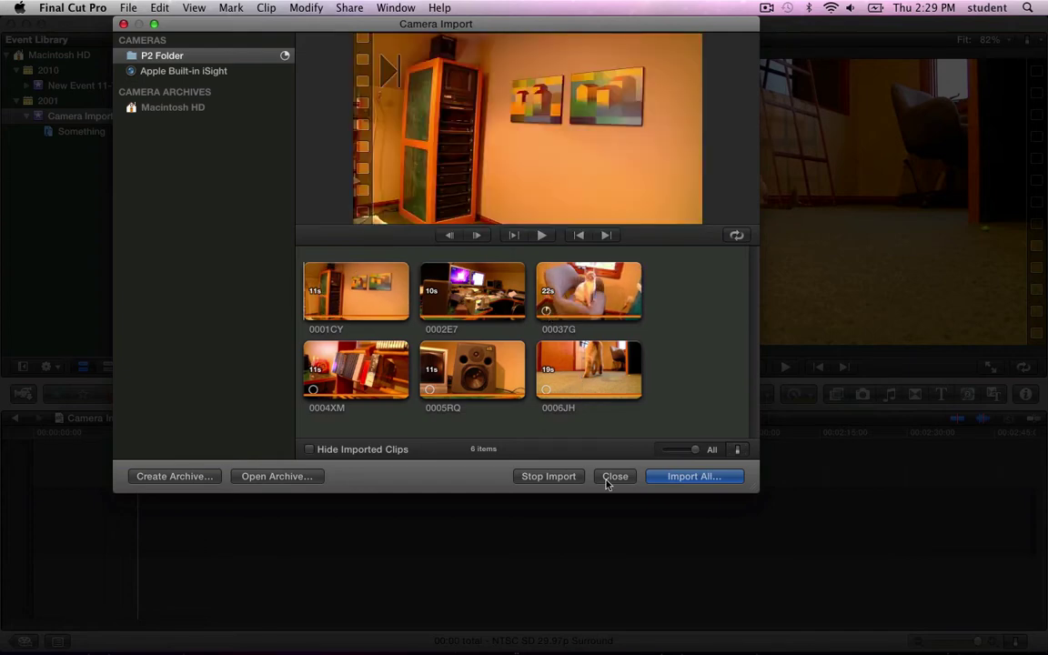
Close the importer and append marked ranges of the cat walking clip and the first clip to the timeline
left_click(615, 476)
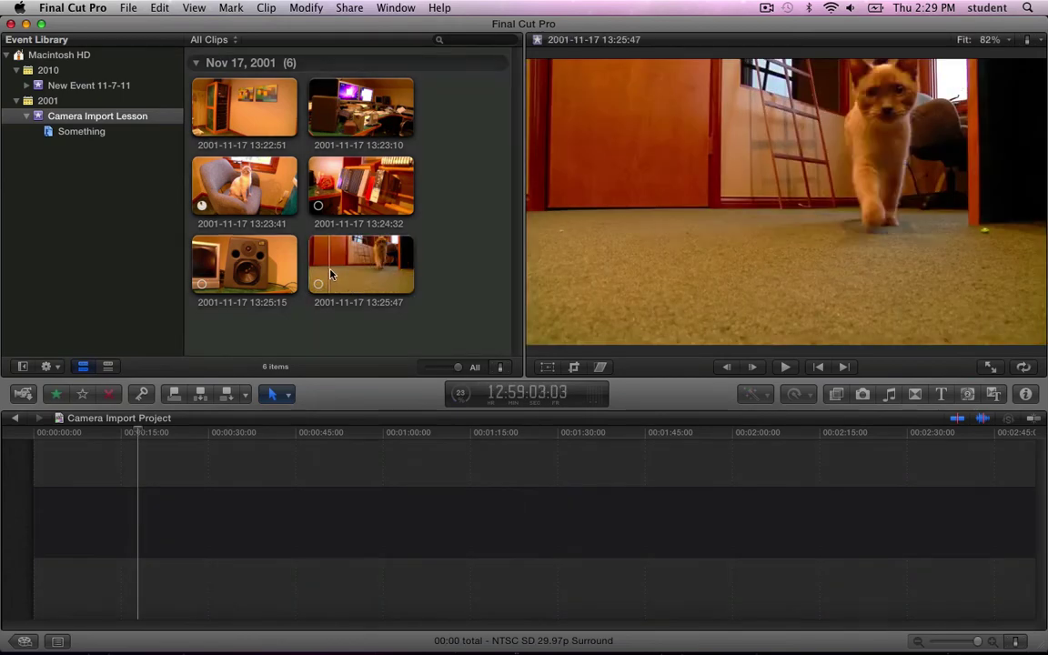
left_click(330, 272)
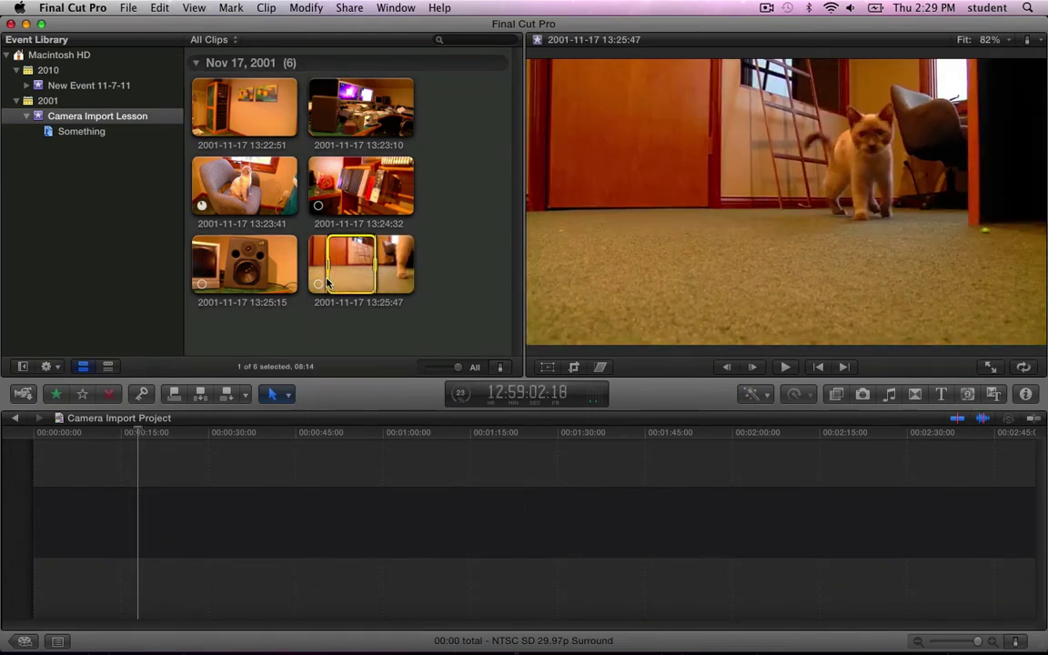
key("e")
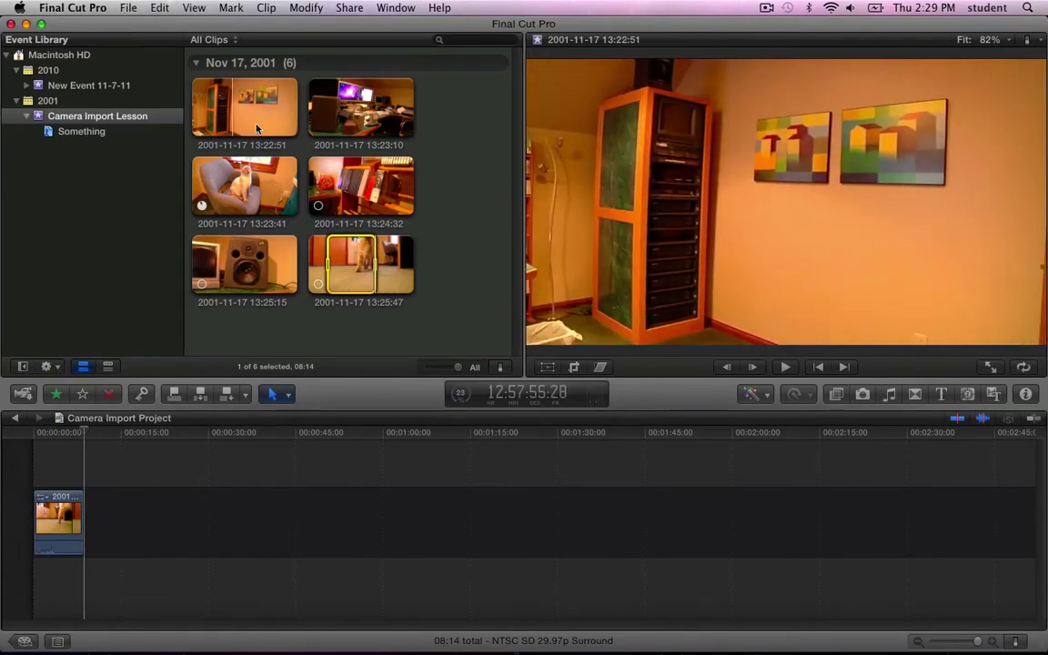
left_click_drag(231, 114, 276, 121)
key("e")
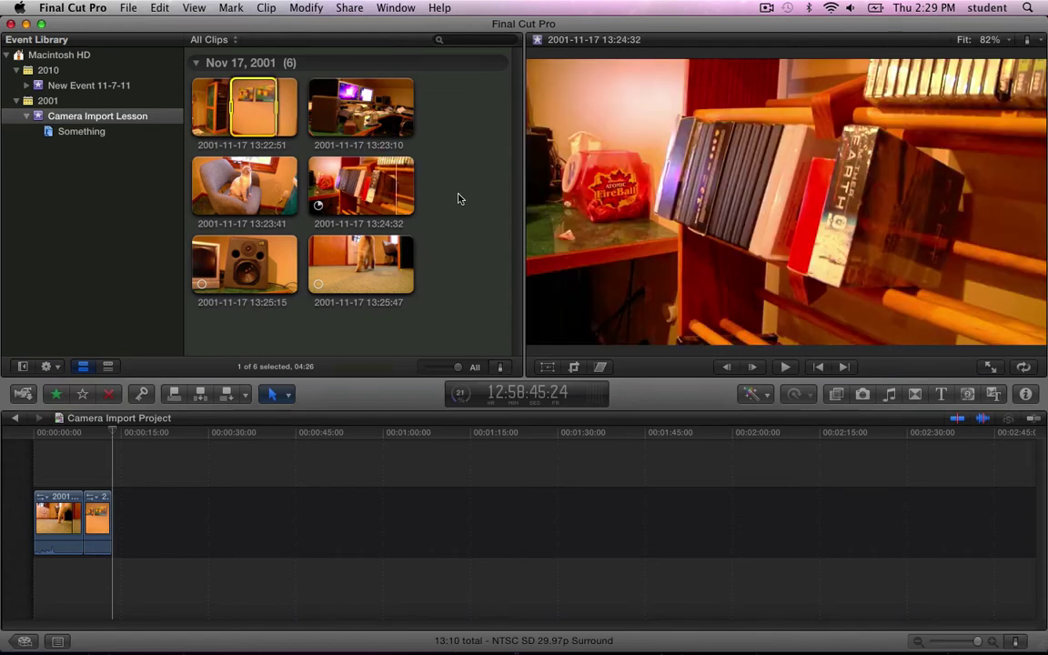
Delete both timeline clips and move all six event clips to the trash
left_click_drag(160, 455, 28, 550)
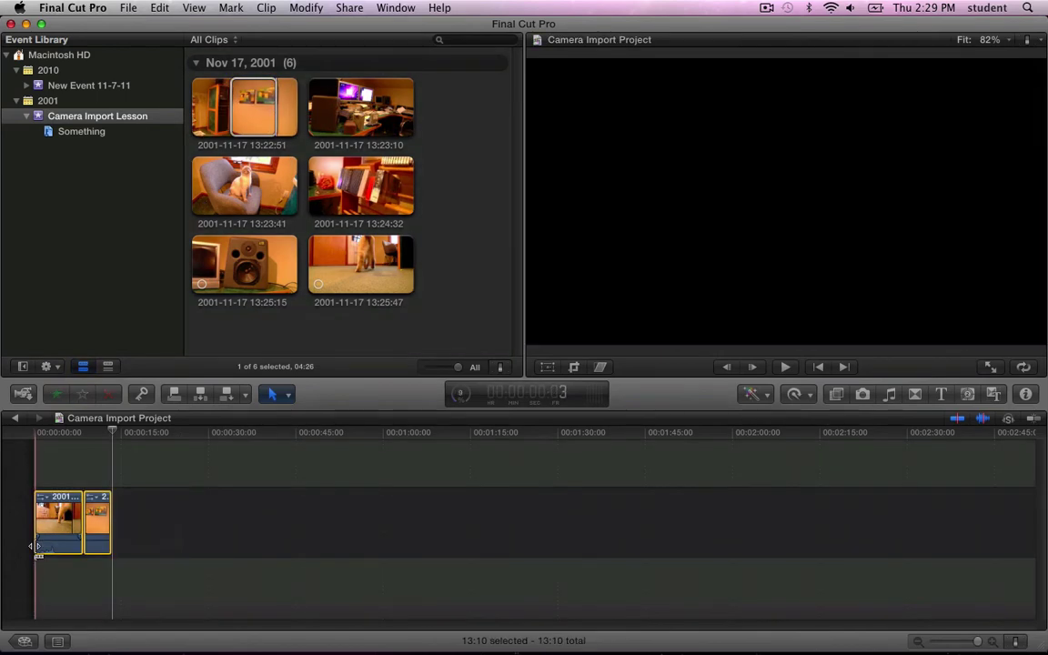
key("Delete")
left_click_drag(186, 308, 428, 73)
key("super+BackSpace")
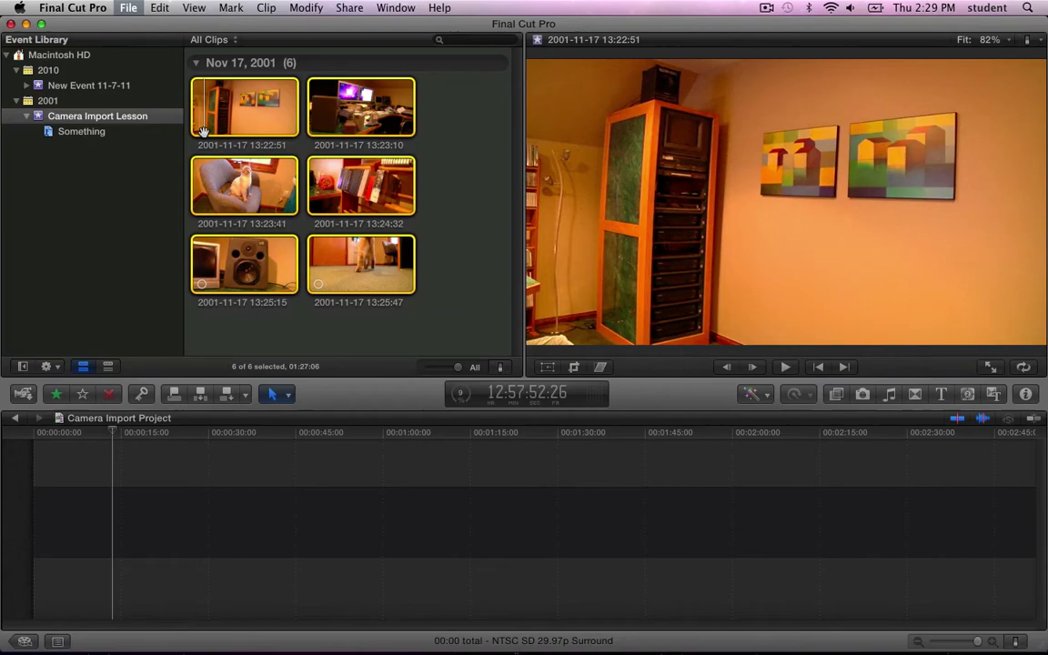
Confirm trashing the media, reopen Camera Import, and try selecting individual clips
left_click(628, 239)
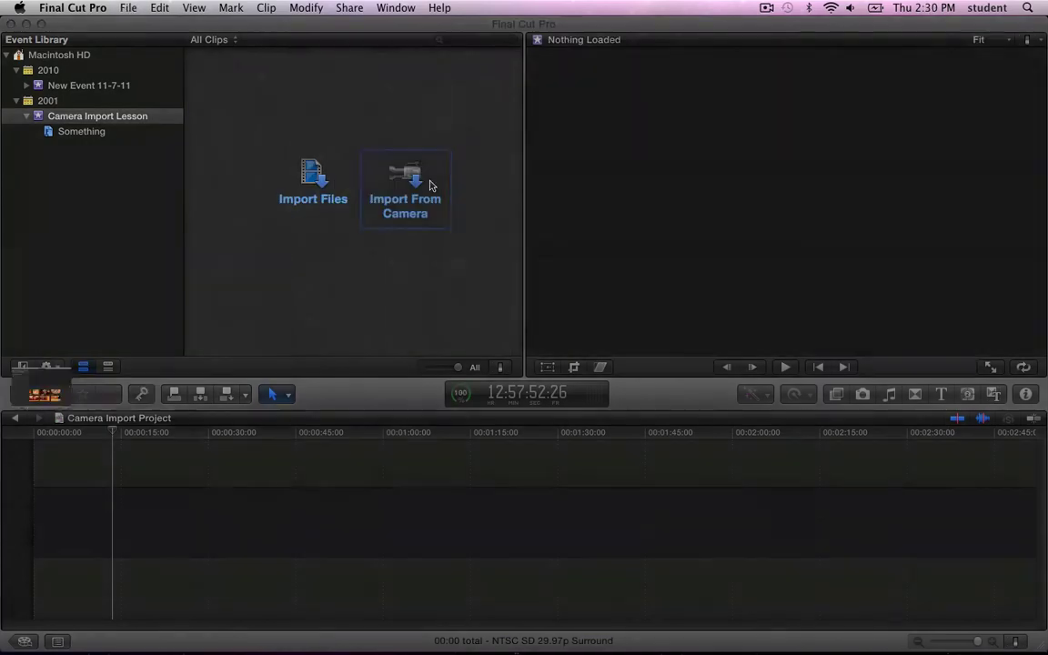
left_click(425, 182)
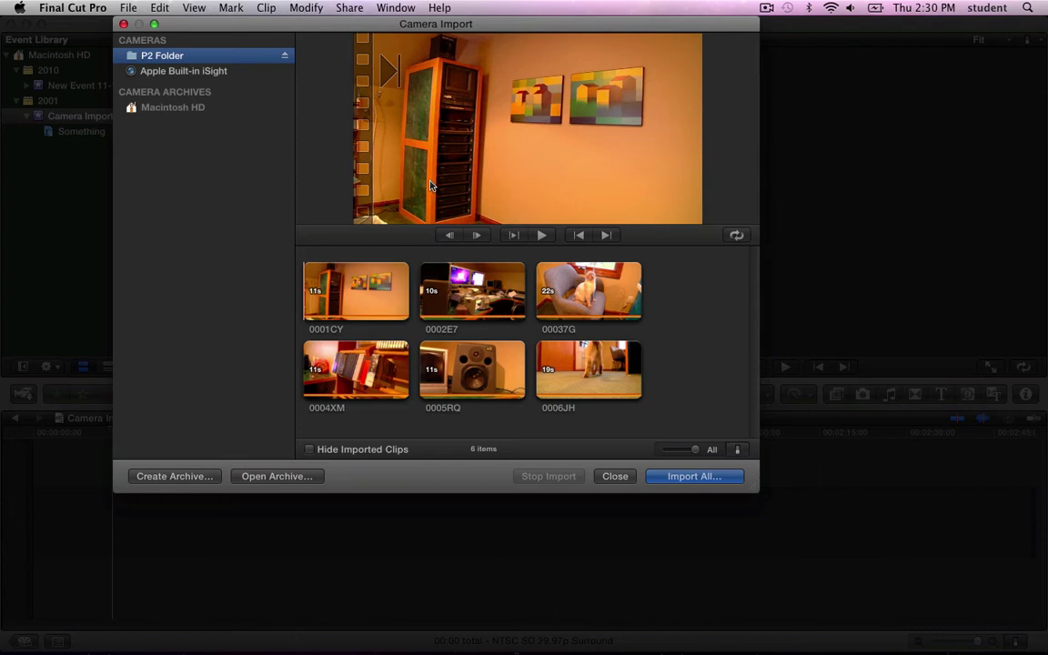
left_click(371, 312)
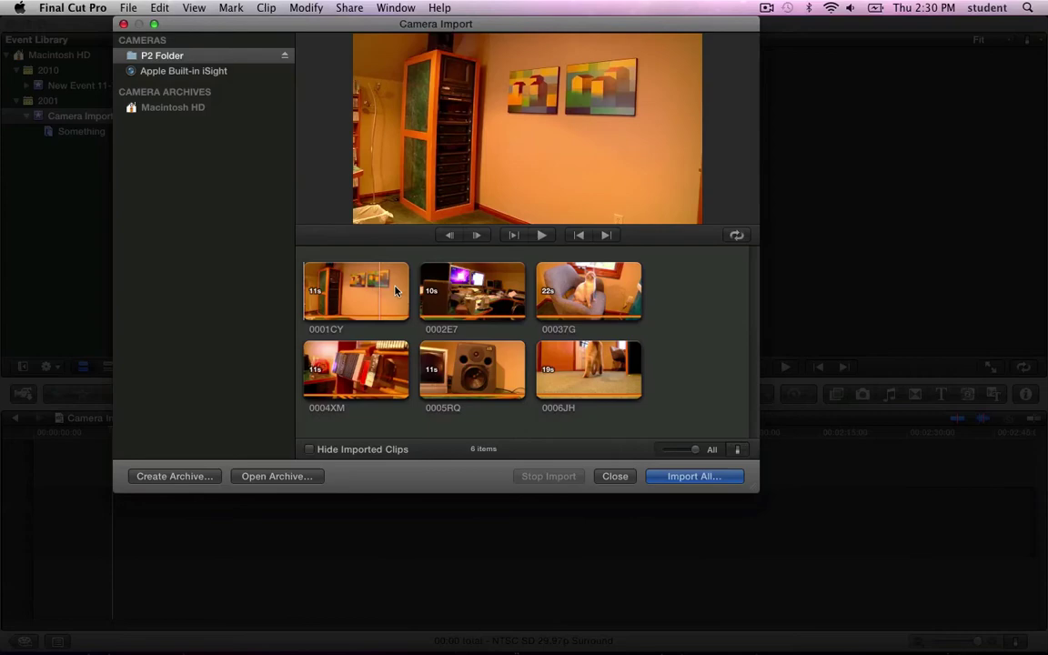
left_click(612, 297)
left_click(603, 373)
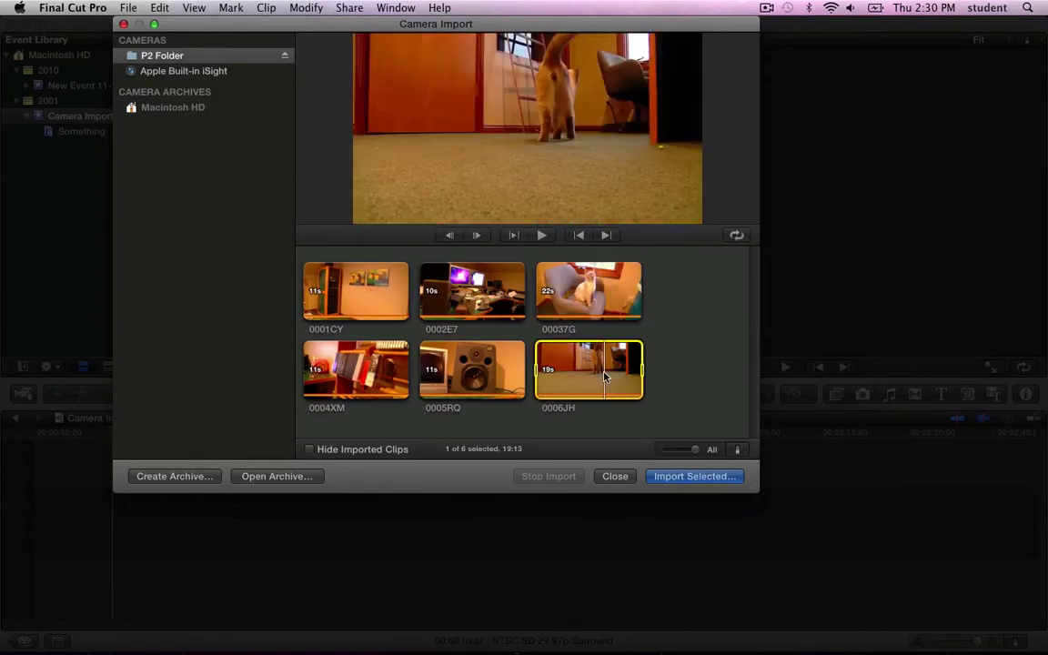
left_click(476, 391, "super")
left_click(355, 373, "super")
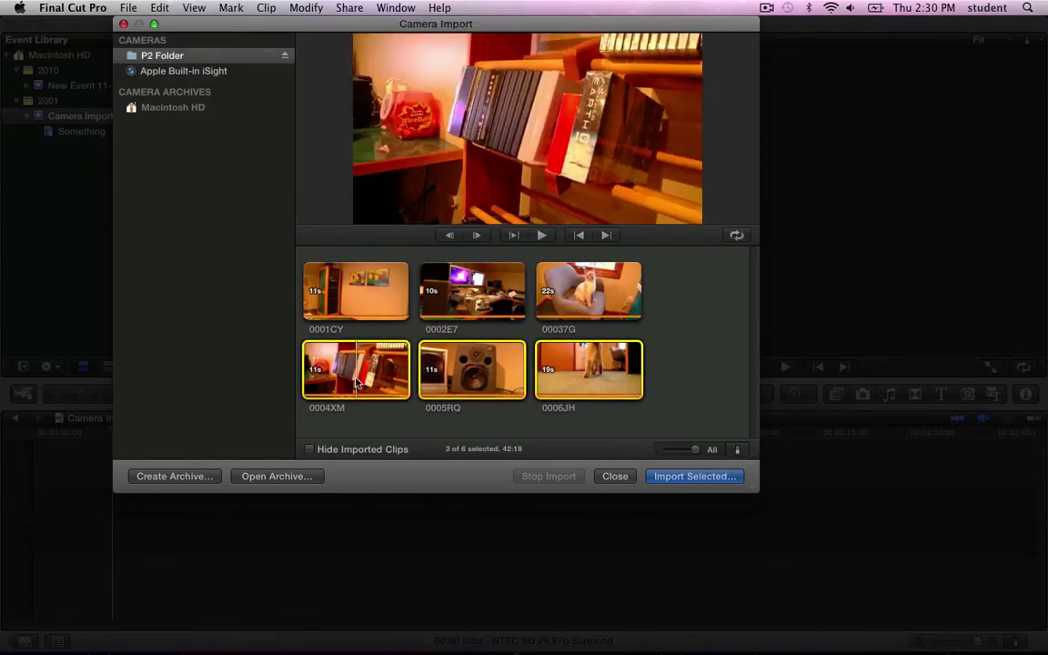
left_click(463, 318)
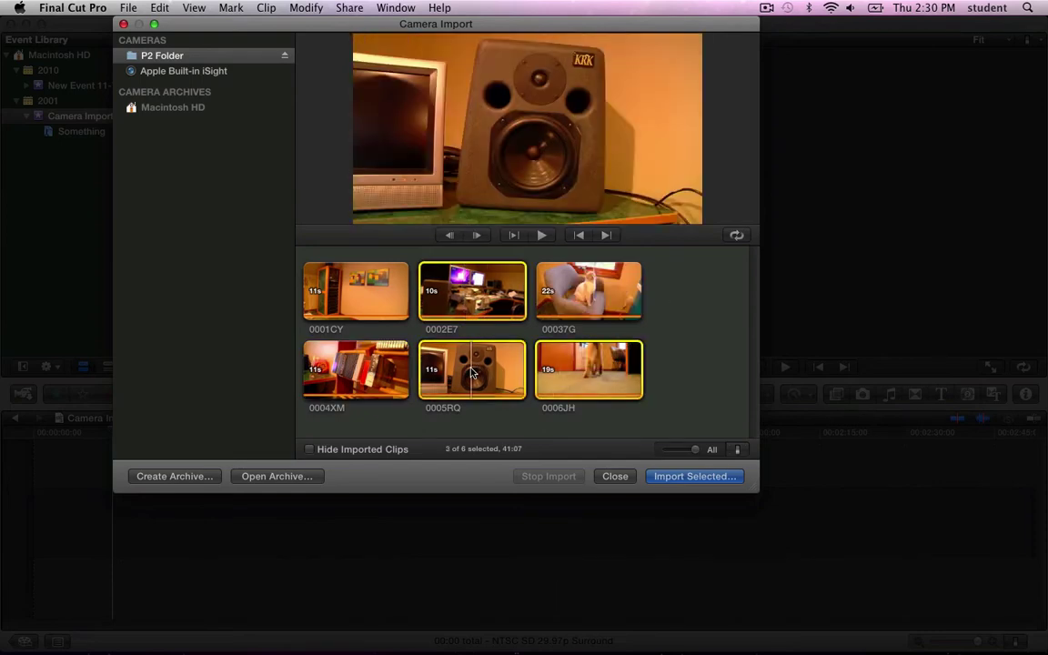
Select clips 0002E7, 00037G, 0005RQ and 0006JH and import them into Camera Import Lesson
left_click(689, 283)
left_click_drag(700, 272, 446, 422)
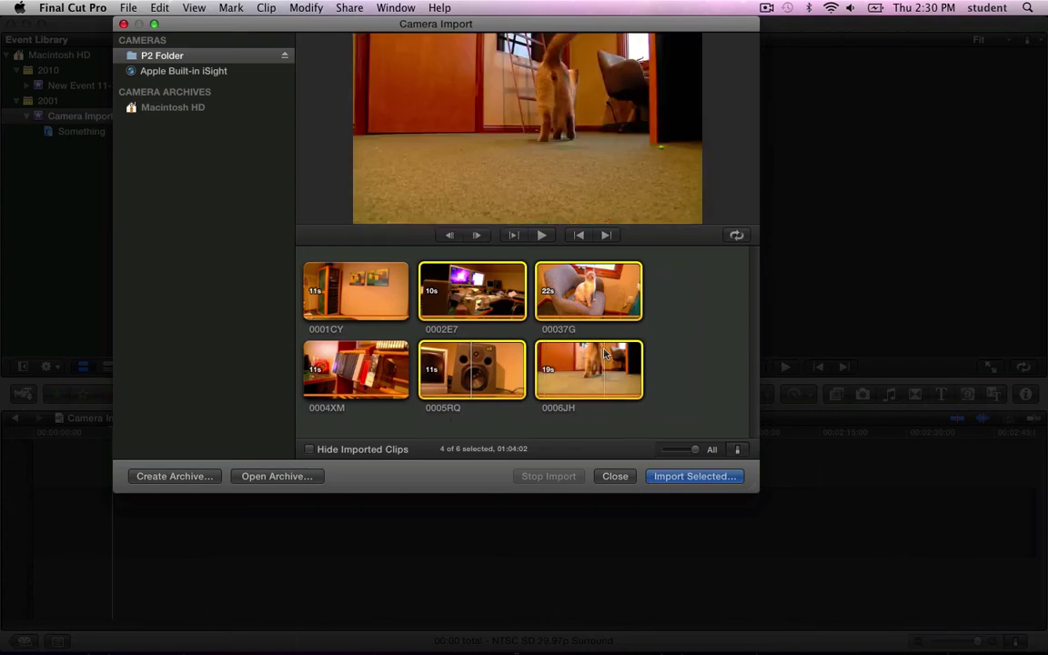
key("Return")
left_click(584, 347)
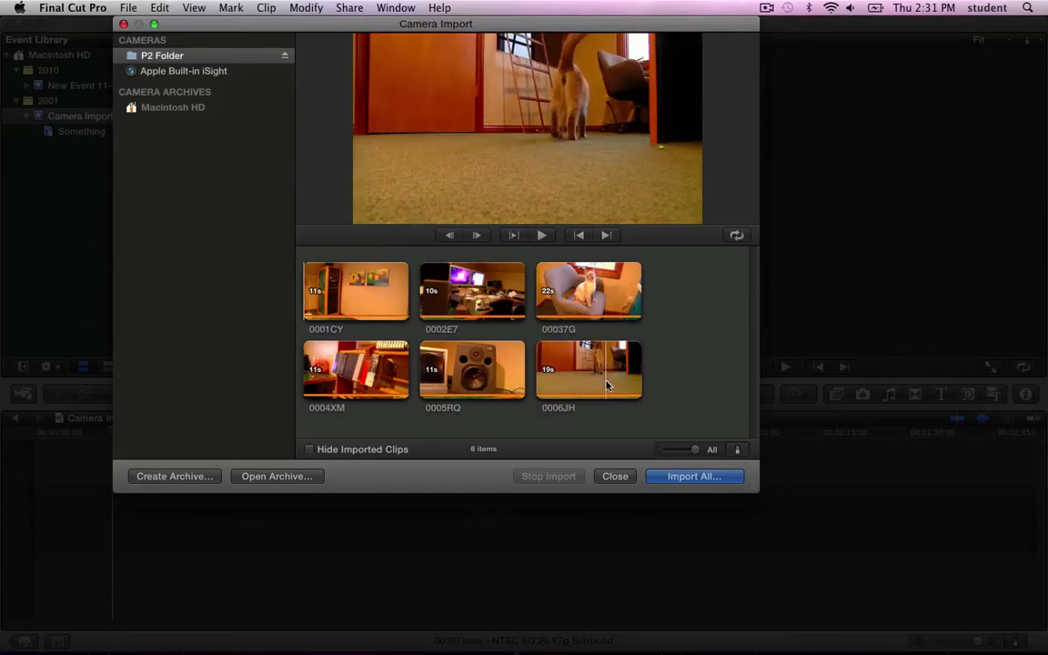
left_click_drag(695, 451, 671, 453)
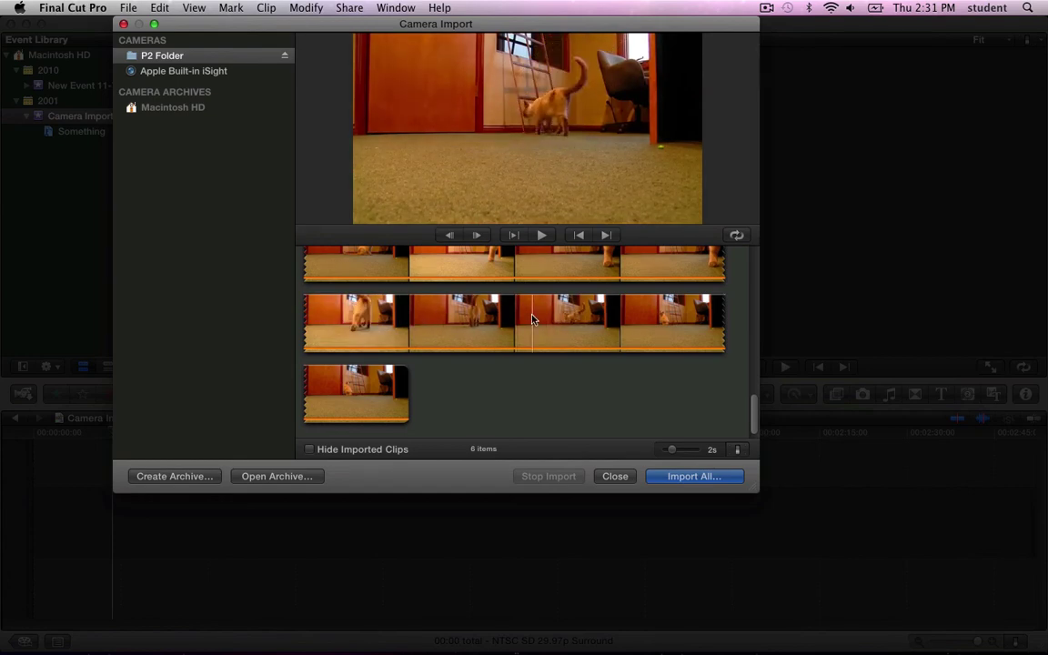
key("space")
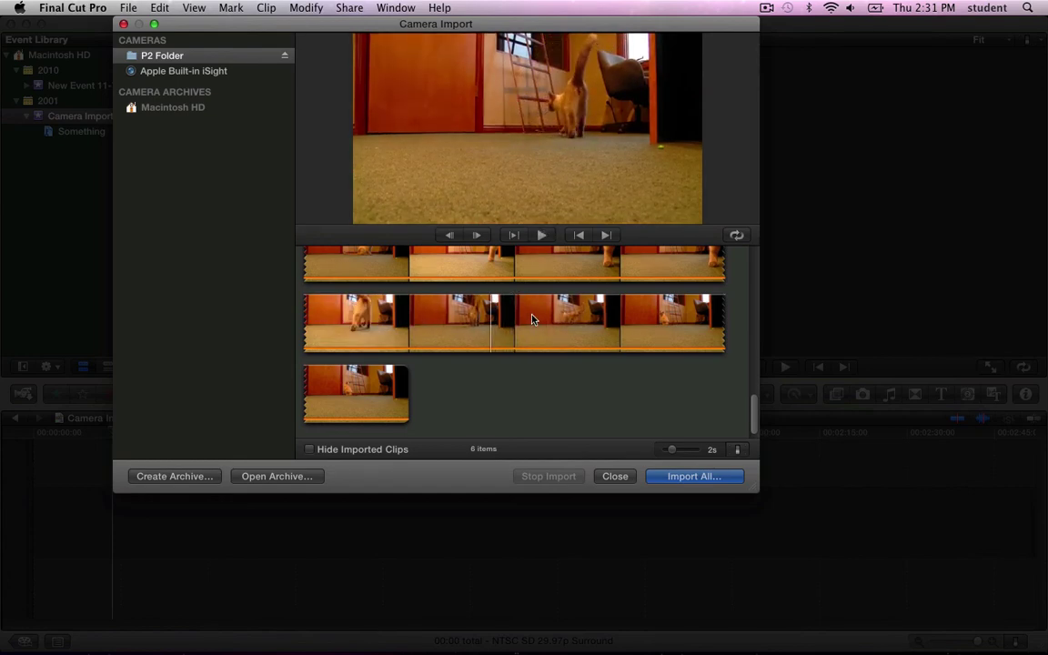
key("space")
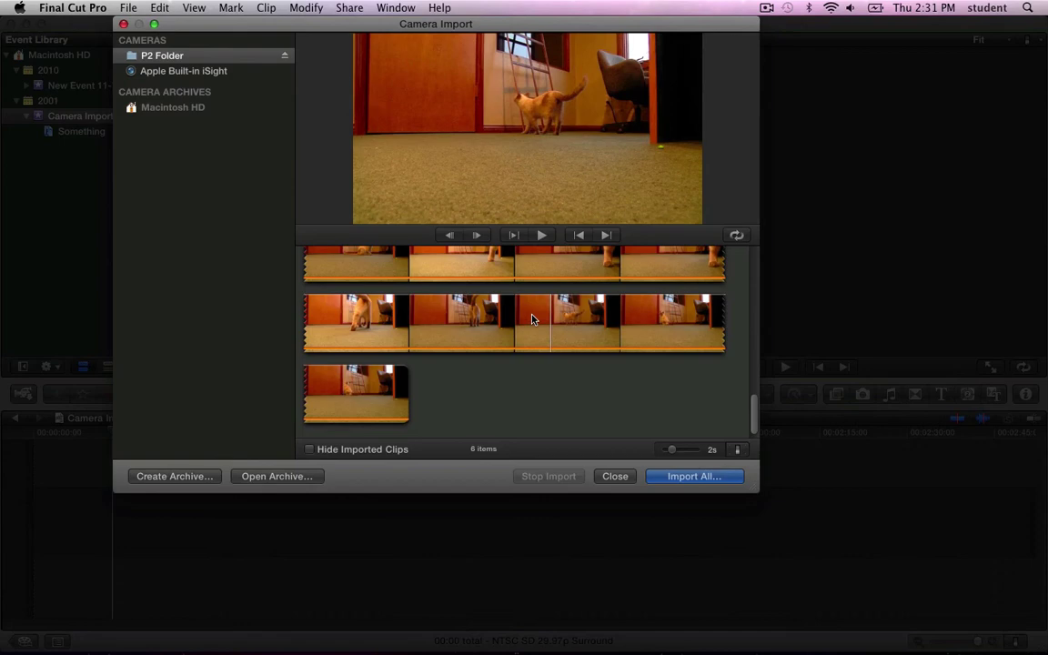
key("space")
key("space")
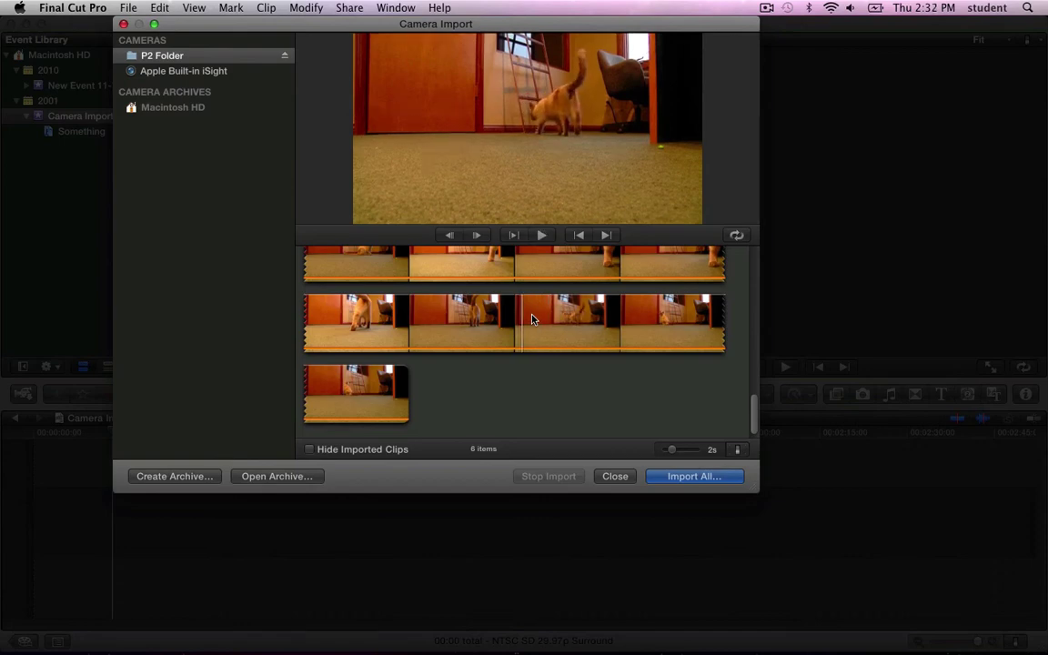
key("Right")
key("Right")
key("Right")
key("Right")
key("Right")
key("Right")
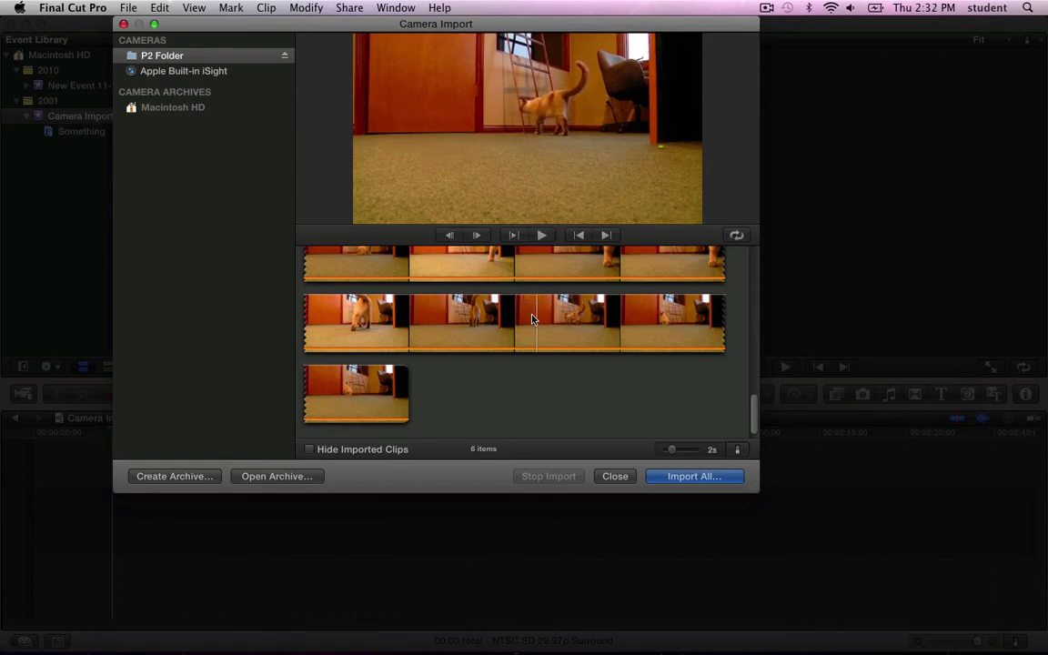
key("o")
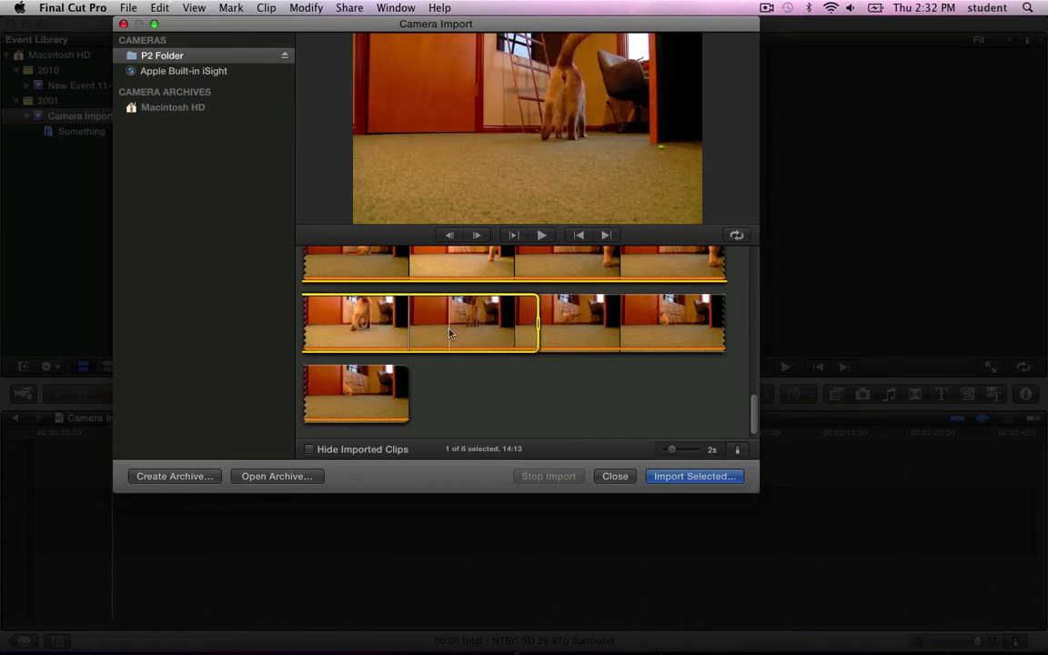
key("i")
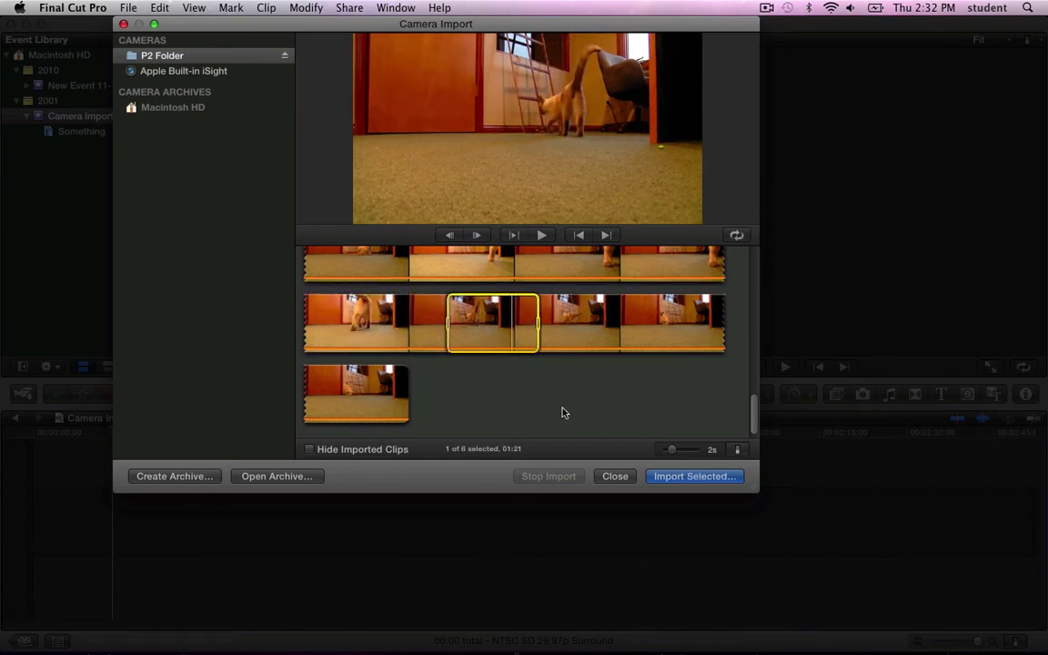
left_click_drag(672, 452, 702, 450)
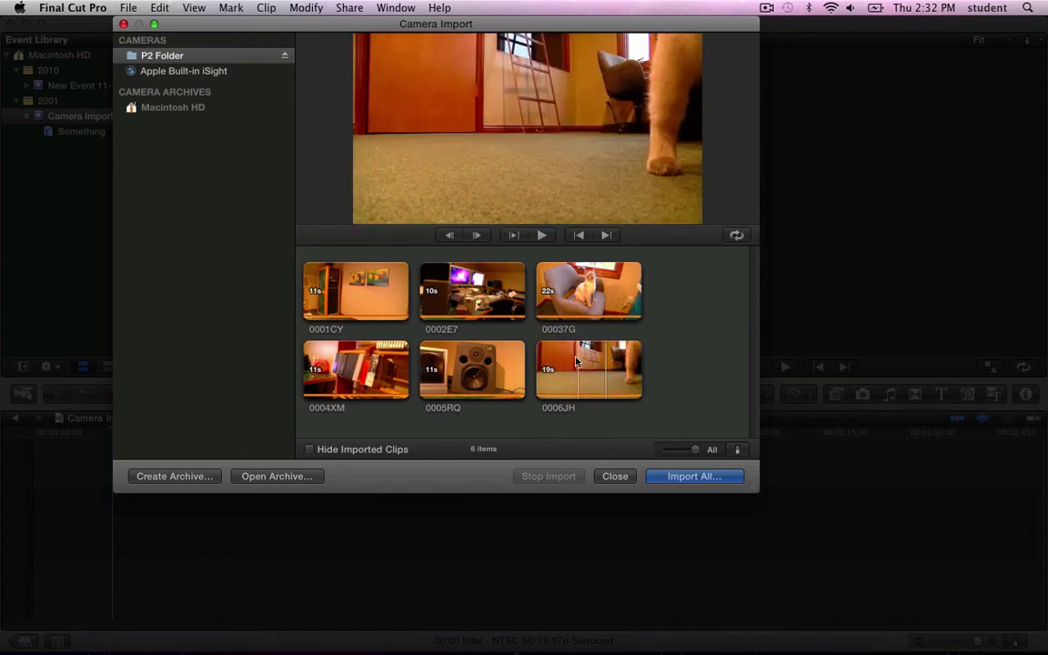
Import short opening ranges of clips 0006JH and 0004XM into Camera Import Lesson
left_click_drag(568, 361, 510, 361)
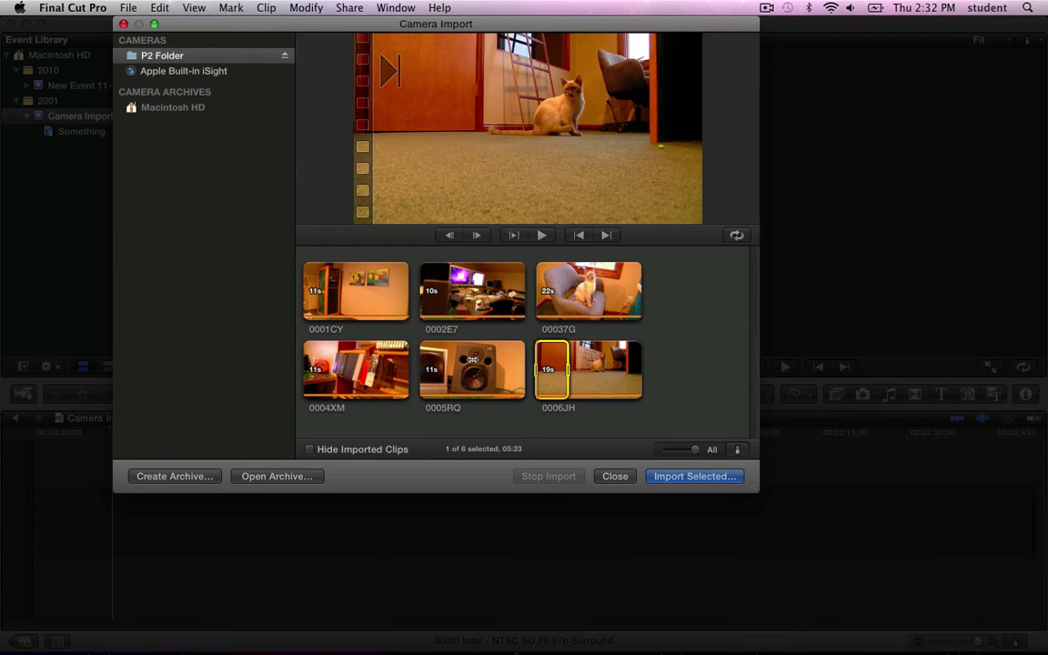
key("Return")
key("Return")
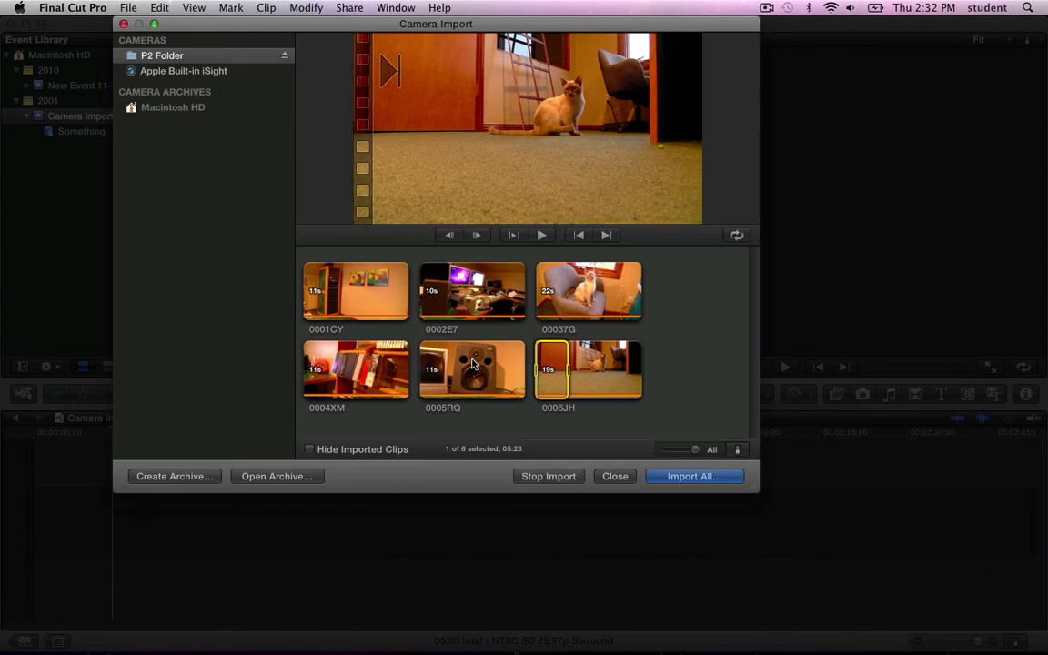
left_click_drag(437, 366, 459, 367)
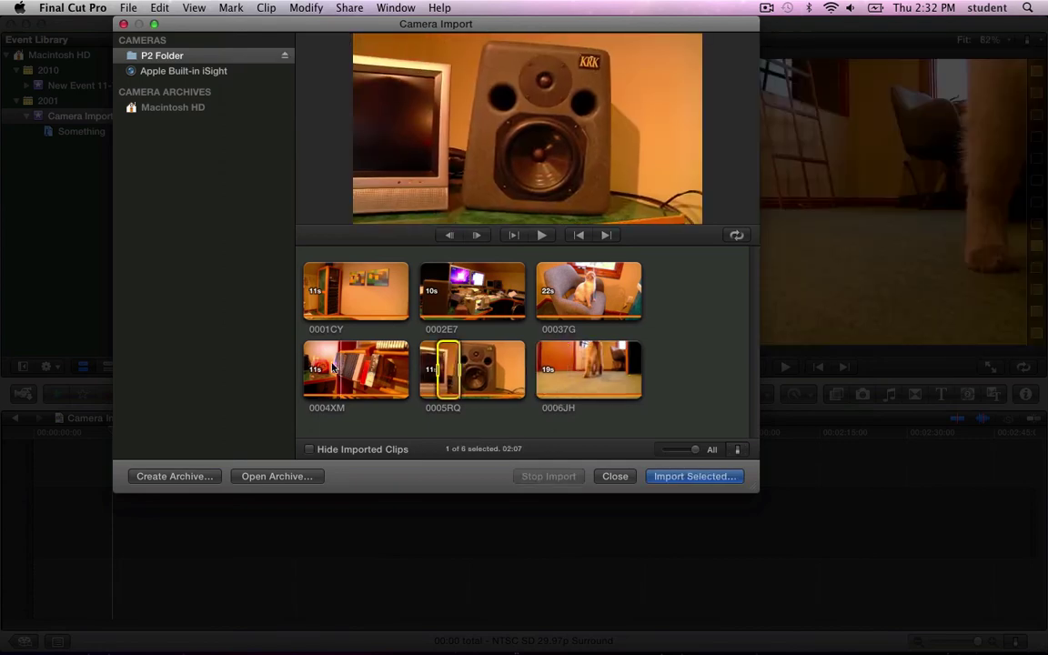
left_click_drag(319, 367, 361, 362)
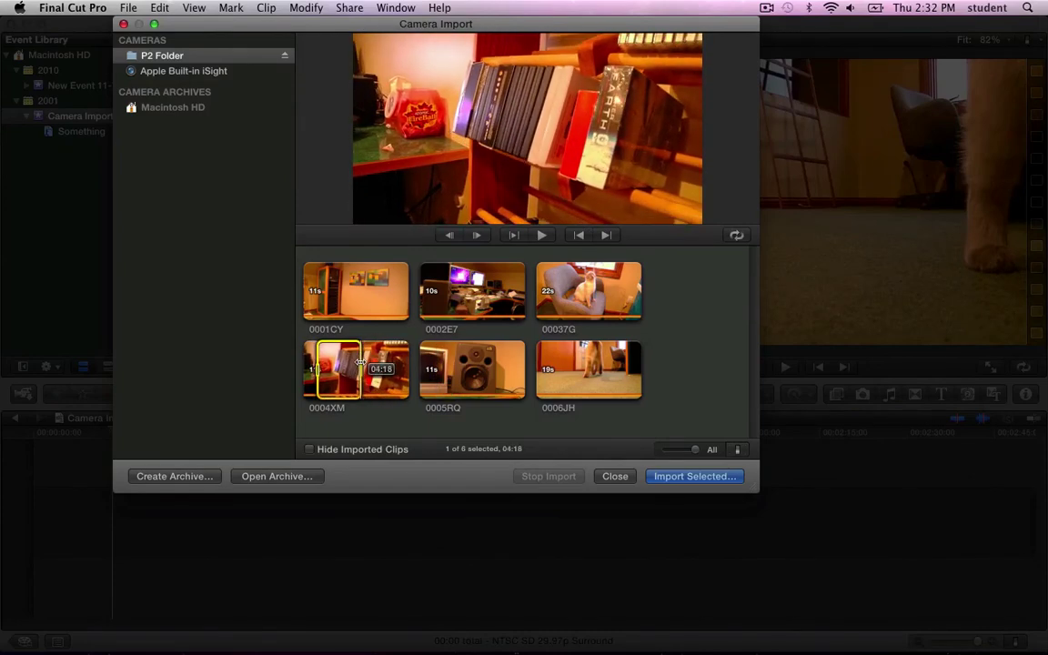
key("Return")
left_click(584, 314)
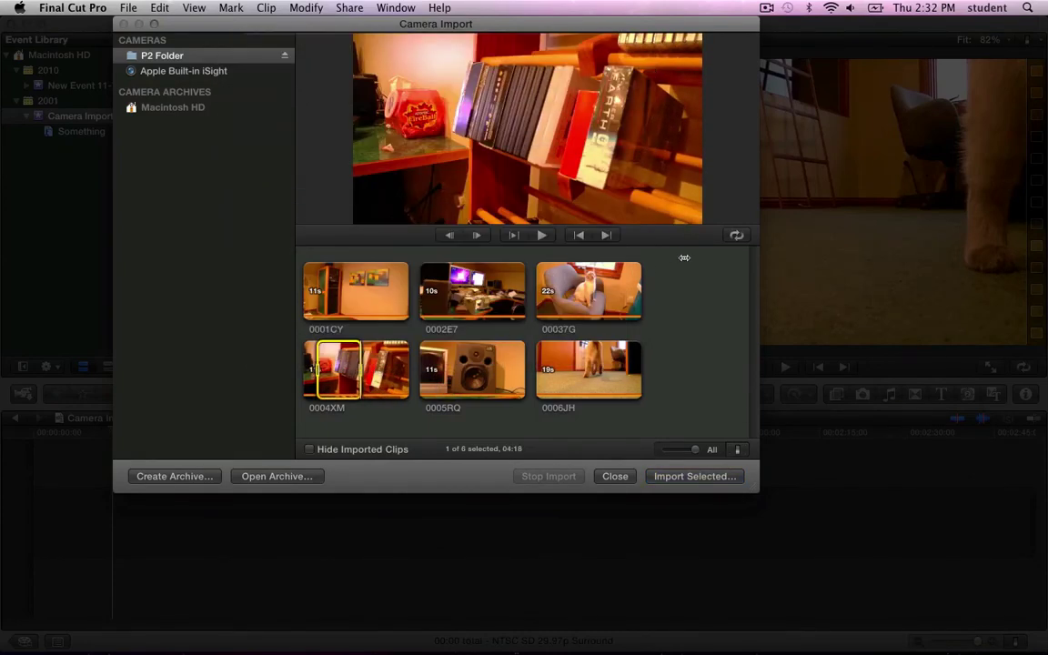
Mark a range on clip 00037G and import it into Camera Import Lesson
left_click_drag(566, 285, 612, 283)
key("Return")
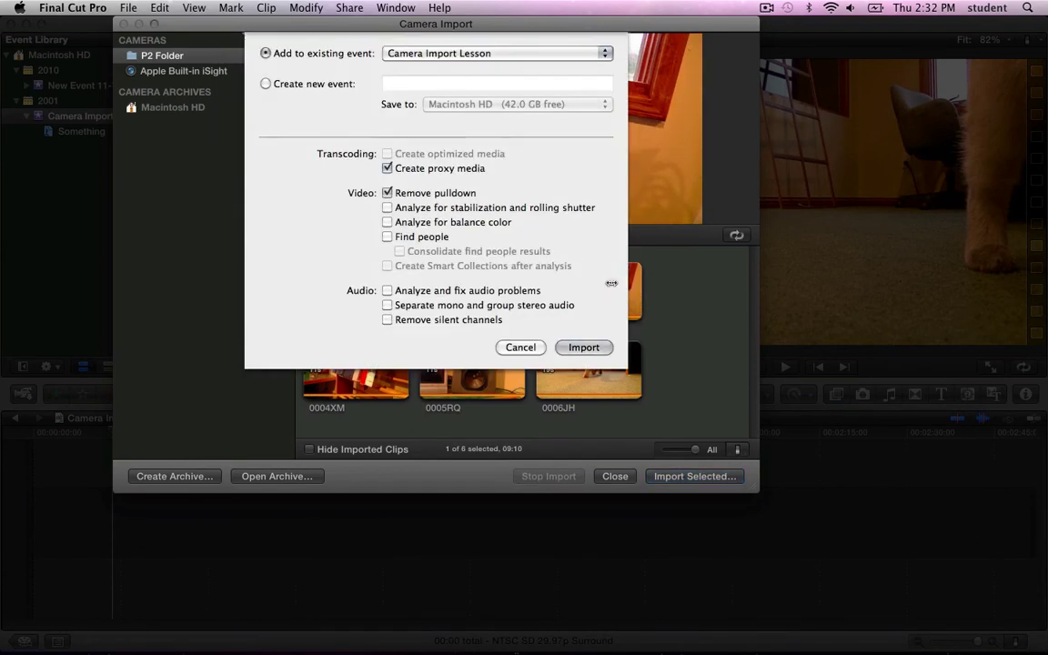
left_click(583, 346)
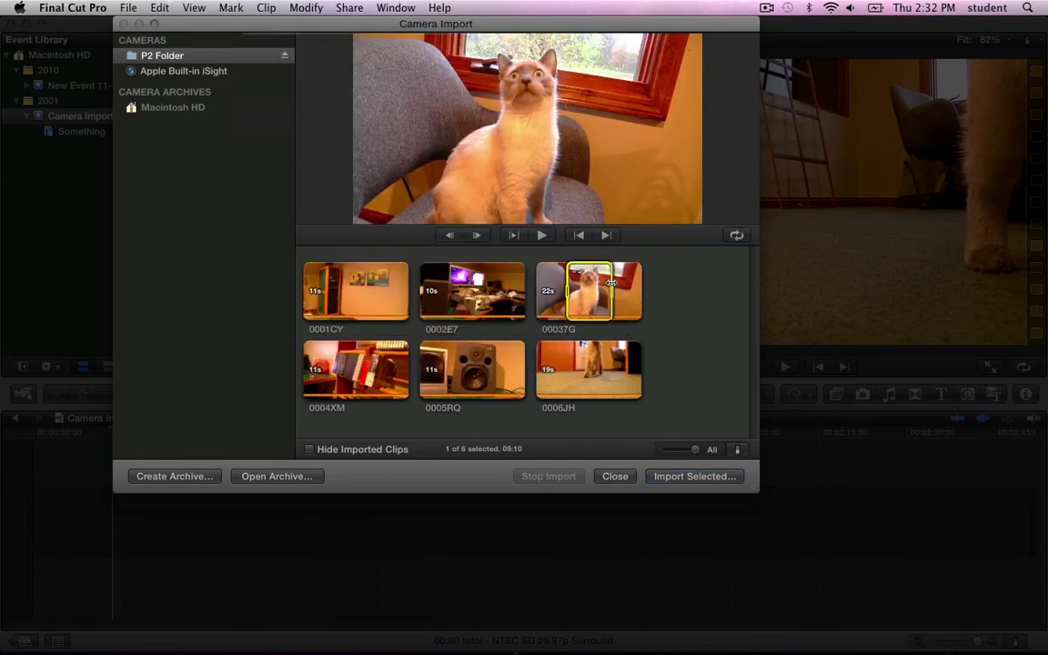
left_click(612, 476)
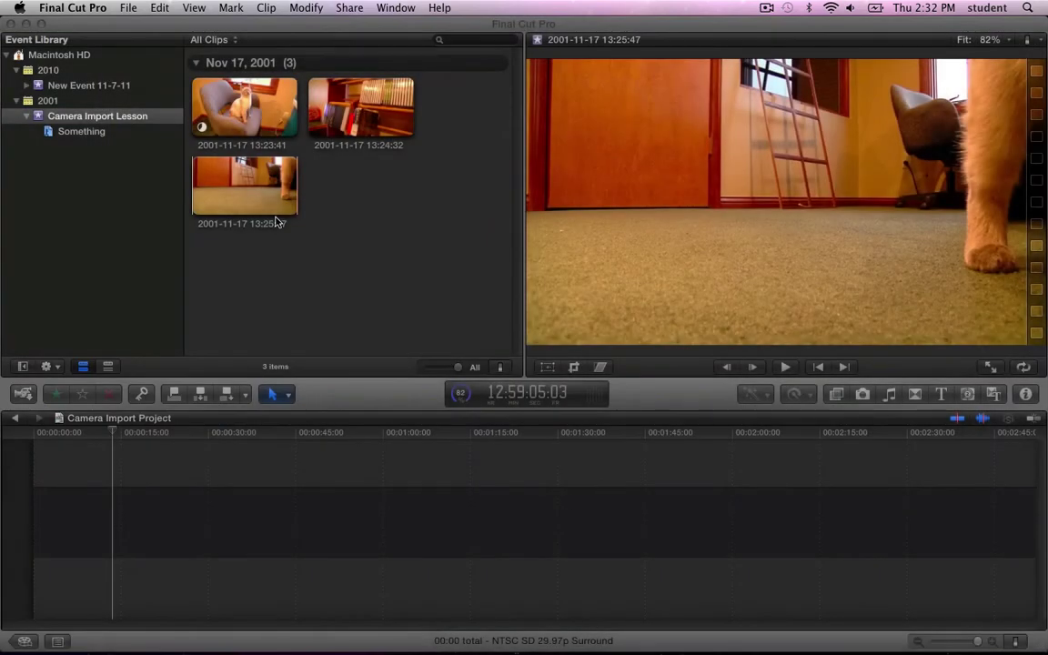
left_click(209, 97)
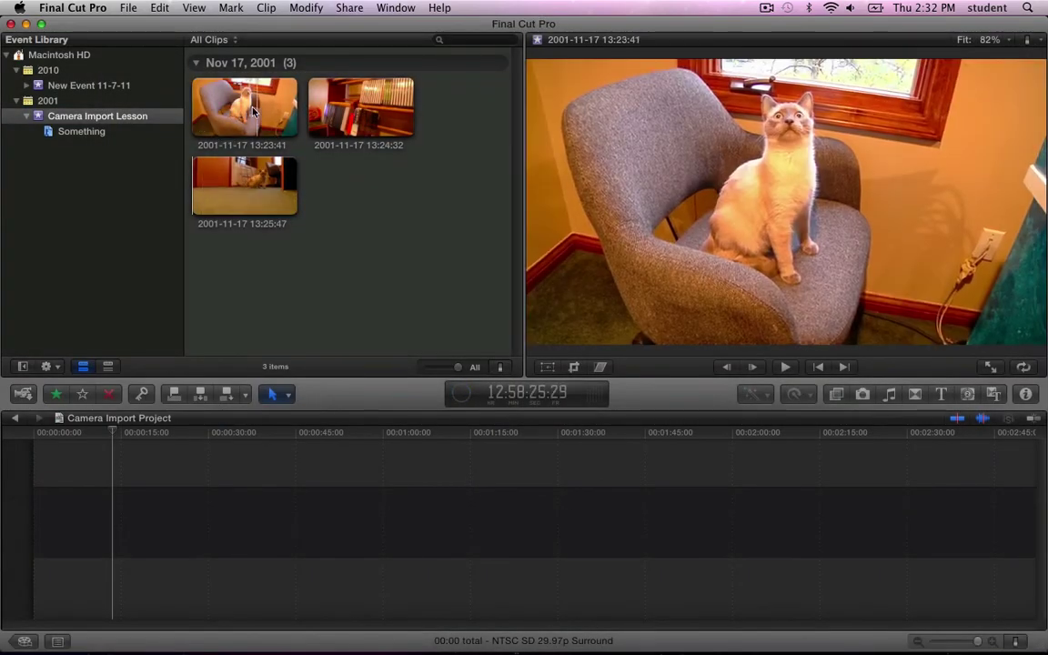